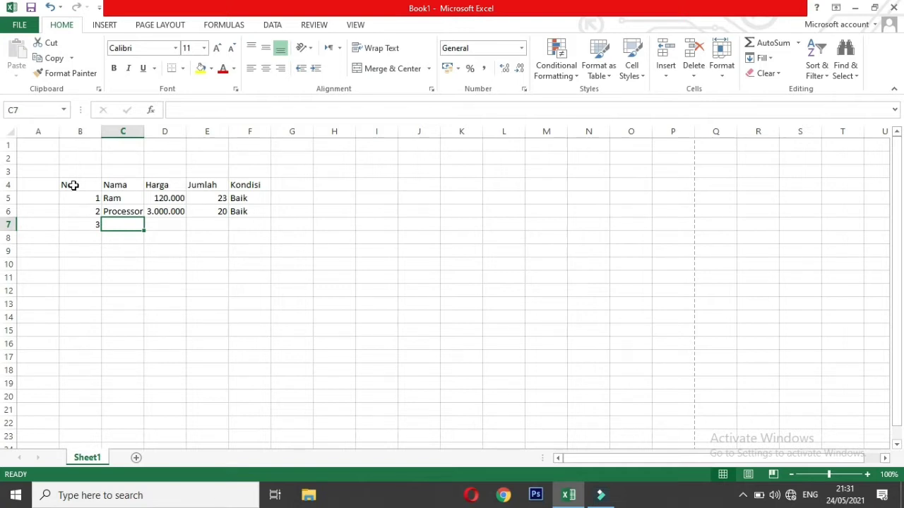
click(74, 185)
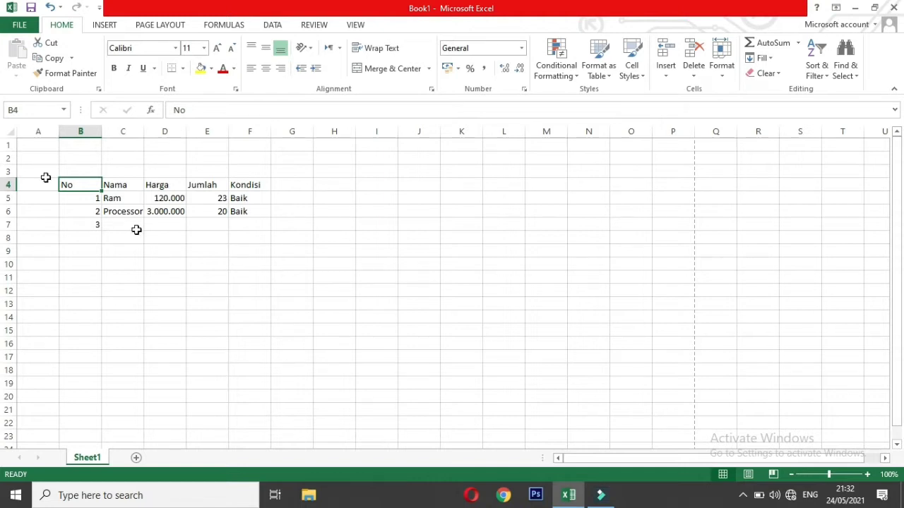
click(158, 232)
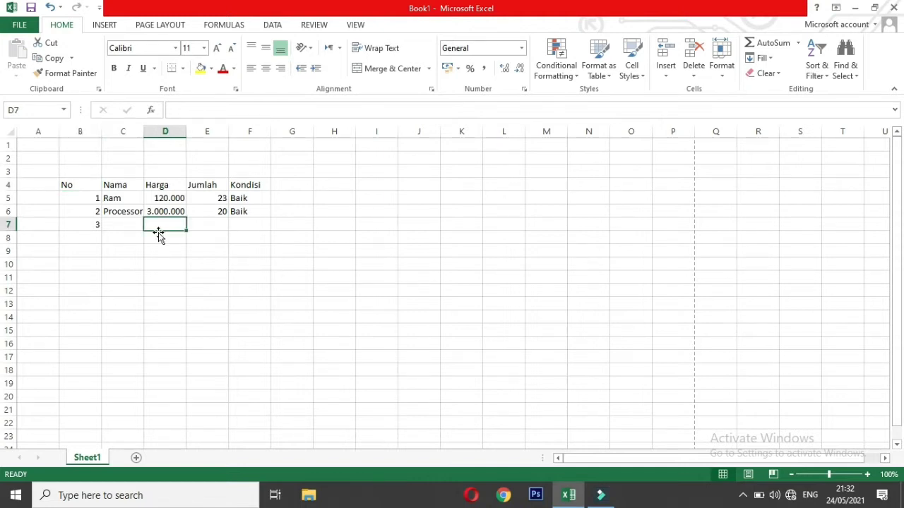
click(215, 225)
click(120, 239)
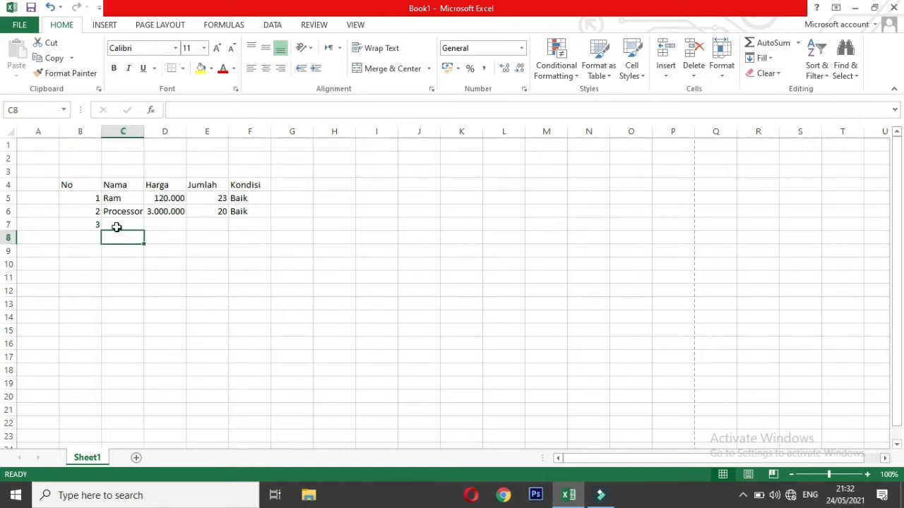
click(117, 226)
click(127, 255)
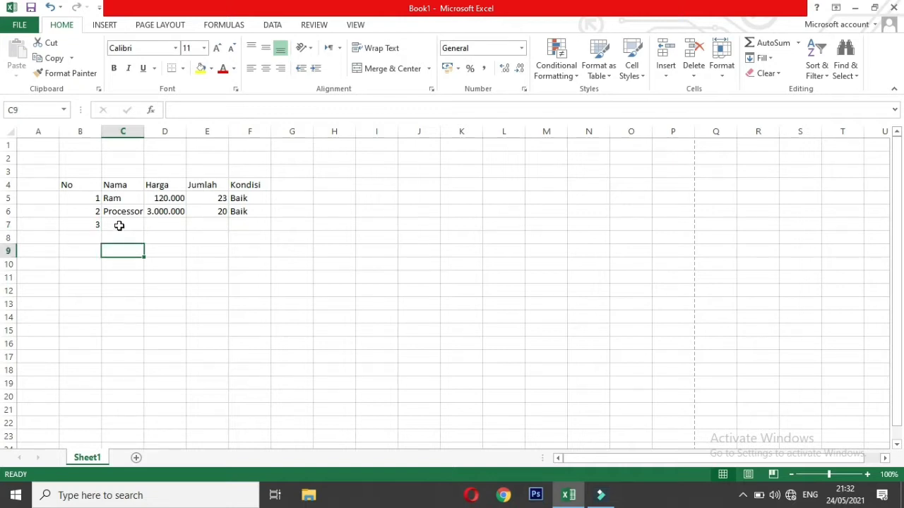
Fill in row 7 for item 3 with the name Power suplay, Harga 250.000, Jumlah 20 and Kondisi Baik
click(128, 224)
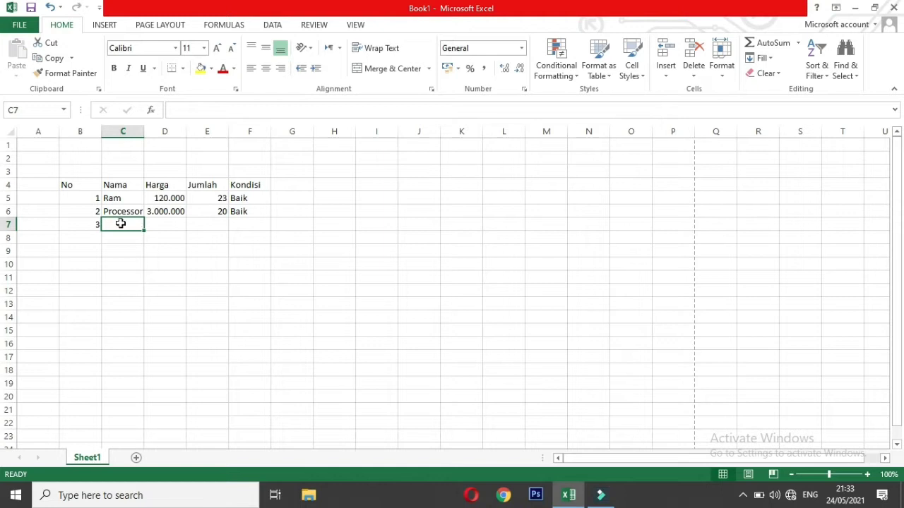
double_click(122, 223)
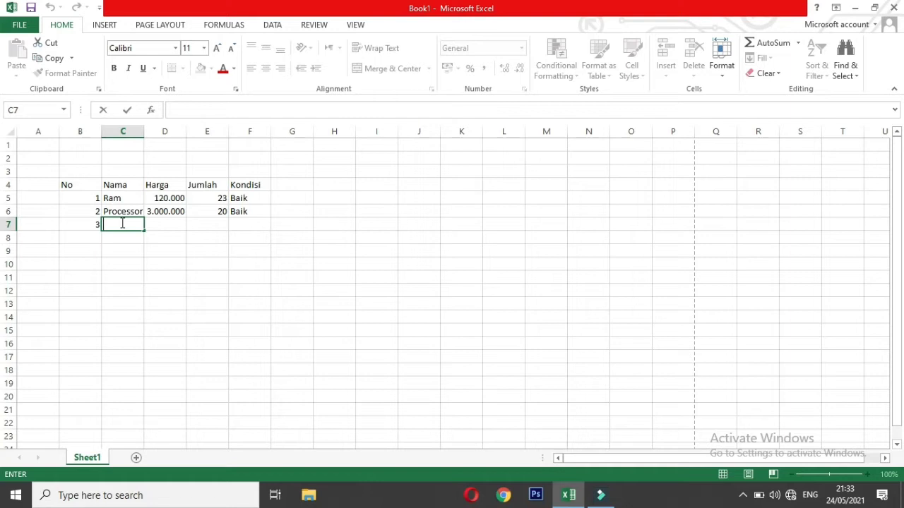
text(Power)
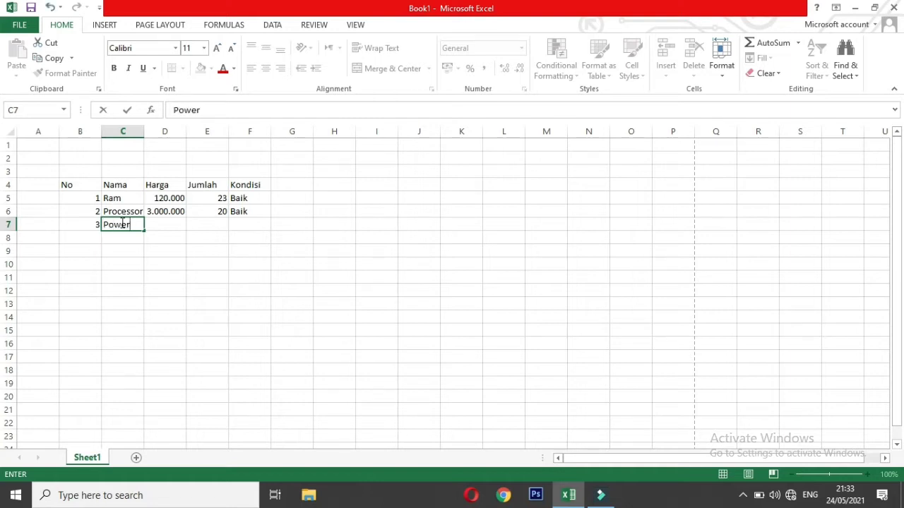
text( suplay)
click(176, 224)
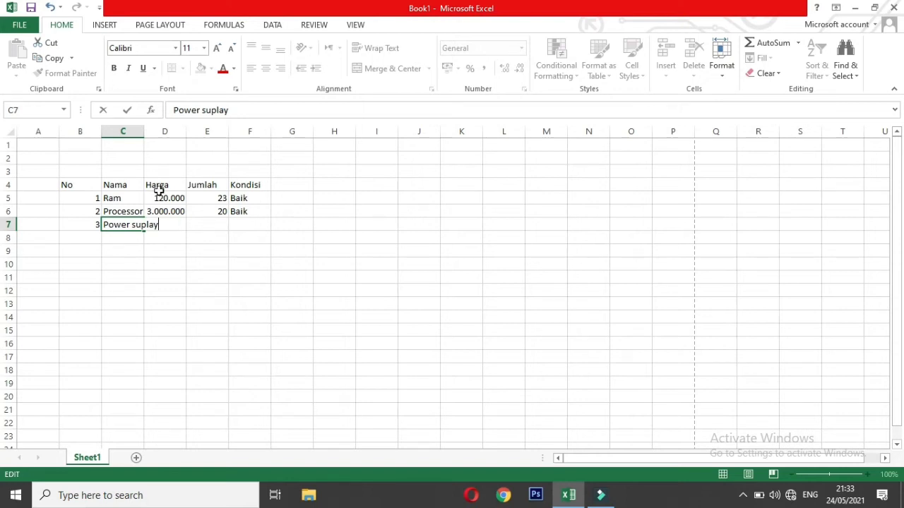
click(202, 226)
double_click(176, 226)
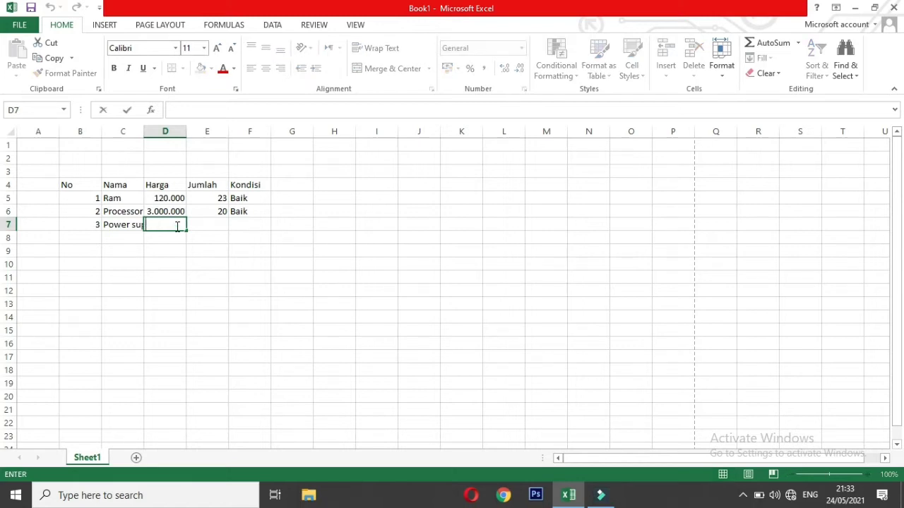
text(250.0)
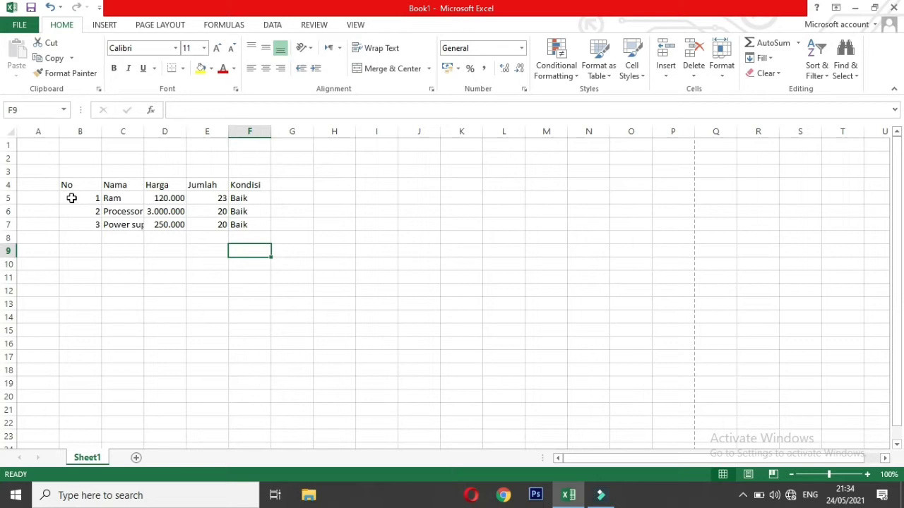
drag(66, 184, 127, 186)
click(131, 185)
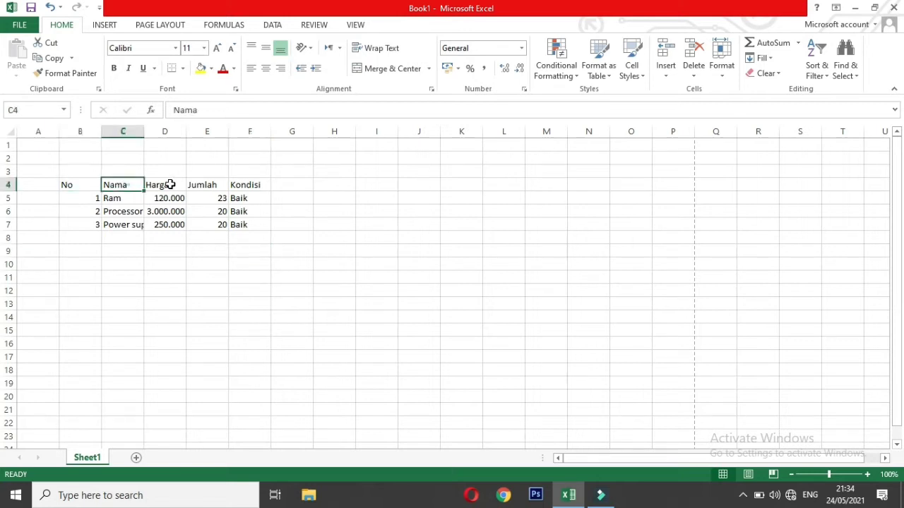
click(170, 184)
key(Right)
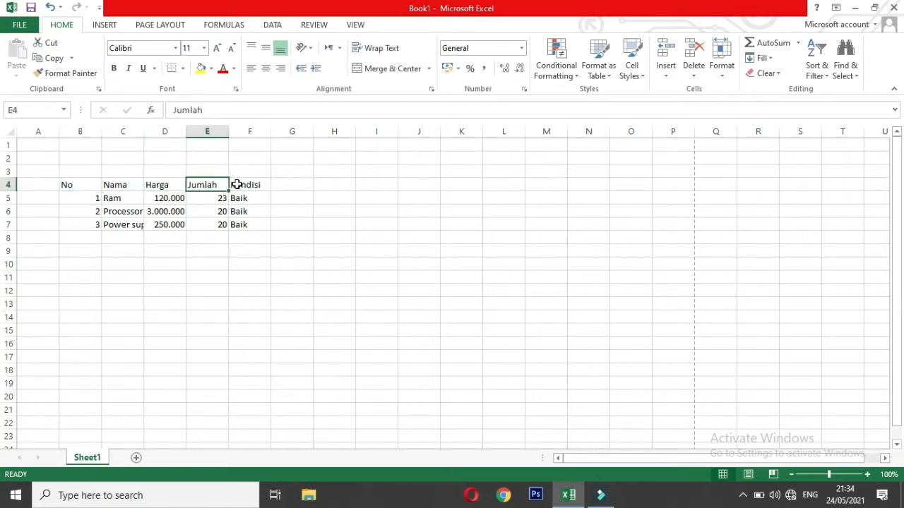
click(240, 184)
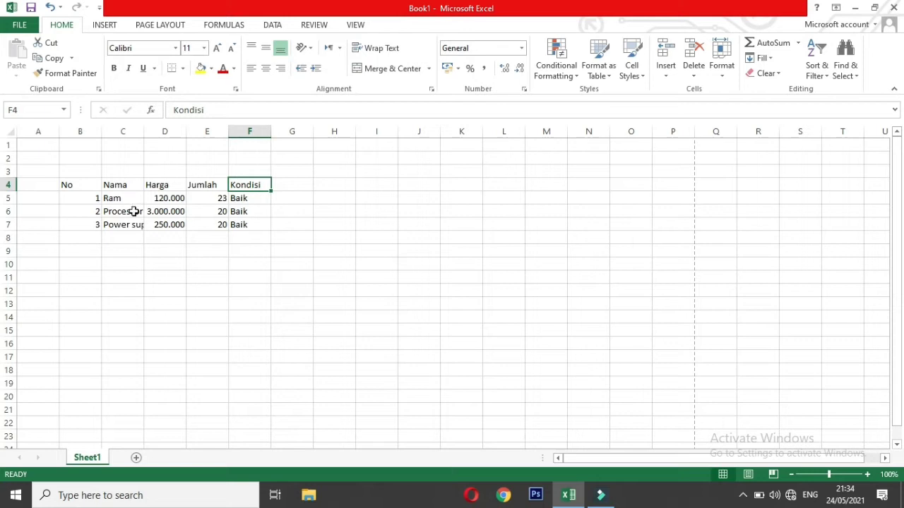
click(156, 254)
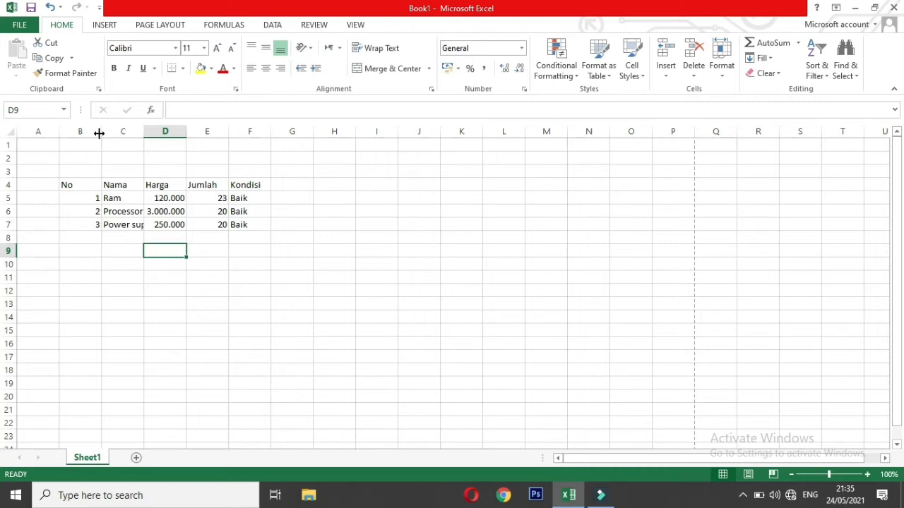
Narrow column B manually to fit the No header and its numbers, and undo the resize
drag(99, 133, 99, 134)
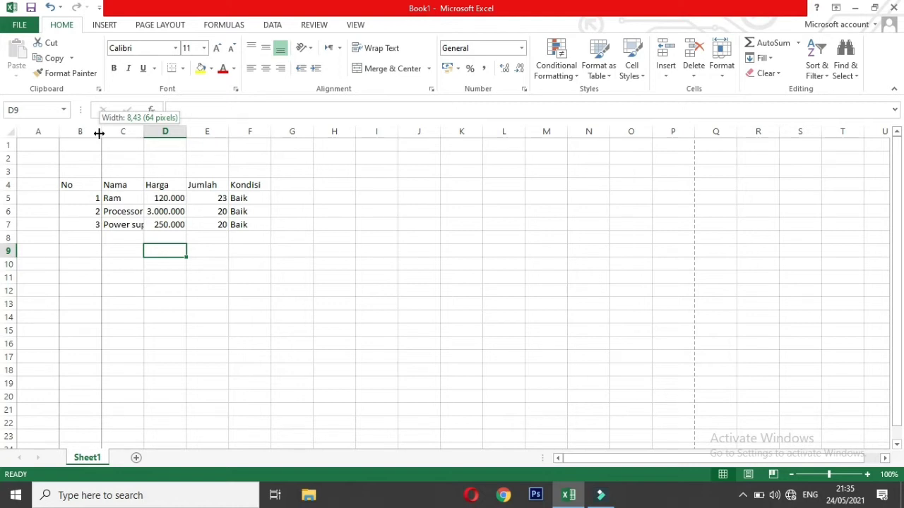
drag(98, 133, 87, 154)
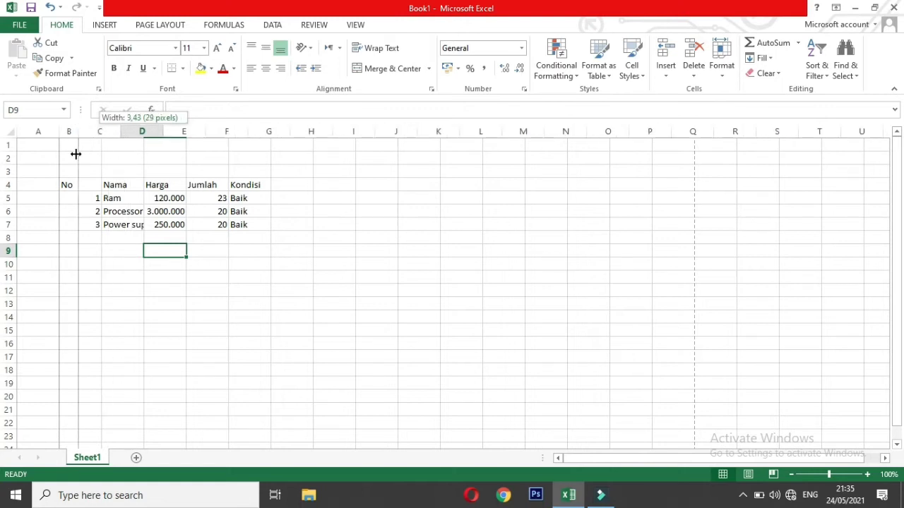
drag(76, 154, 73, 156)
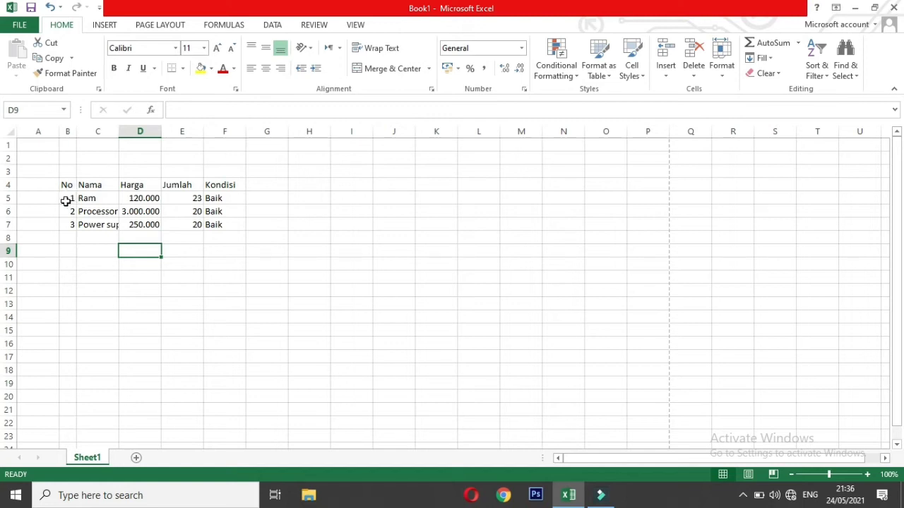
click(67, 185)
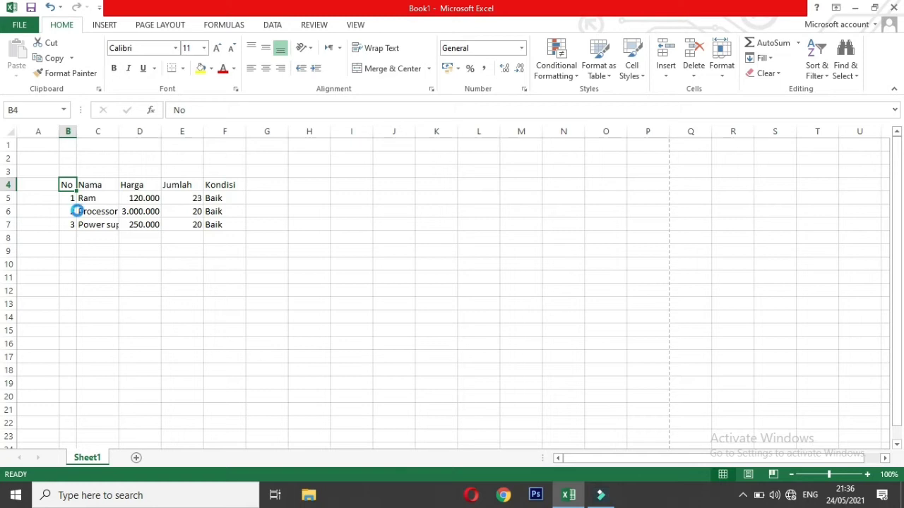
key(ctrl+z)
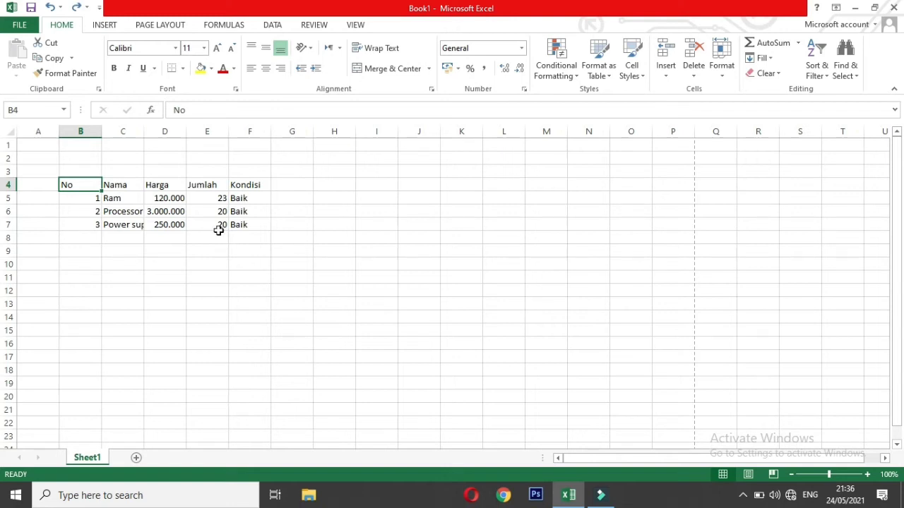
Select the whole table from the No header to the last Kondisi entry, range B4:F7
click(267, 224)
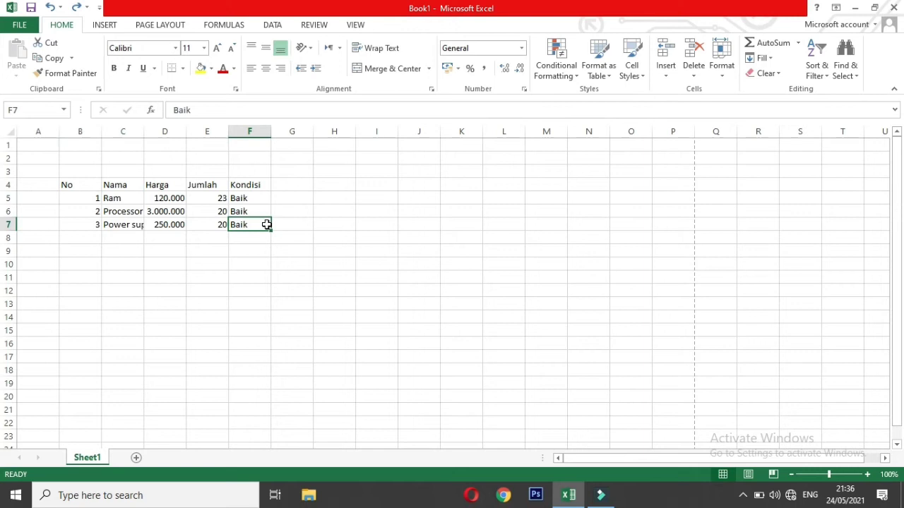
drag(267, 225, 74, 186)
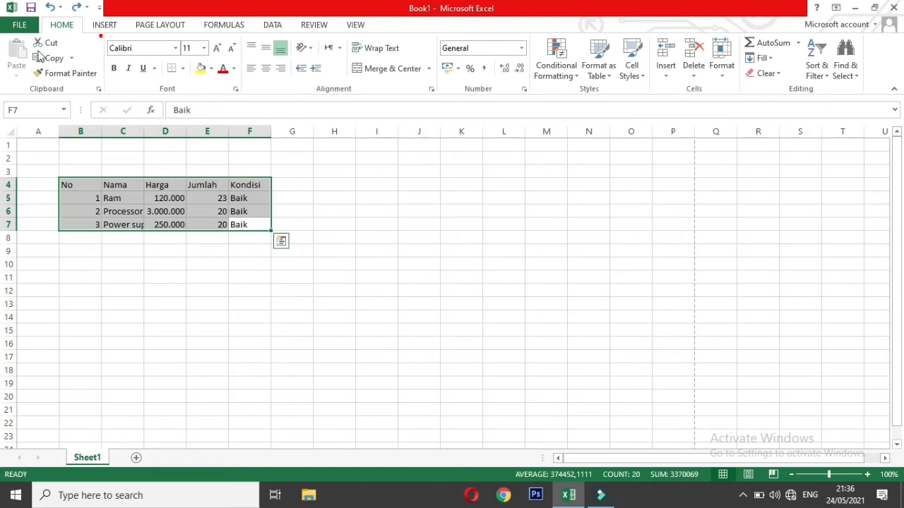
double_click(61, 26)
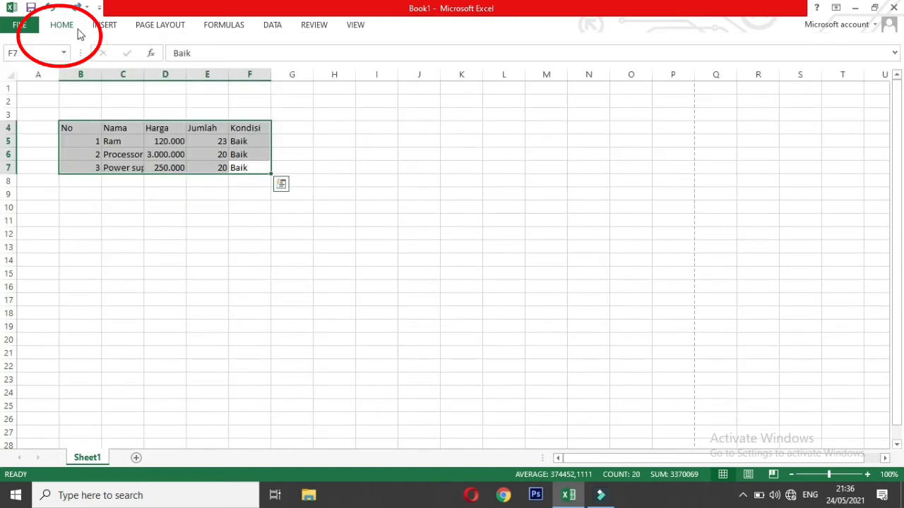
click(61, 28)
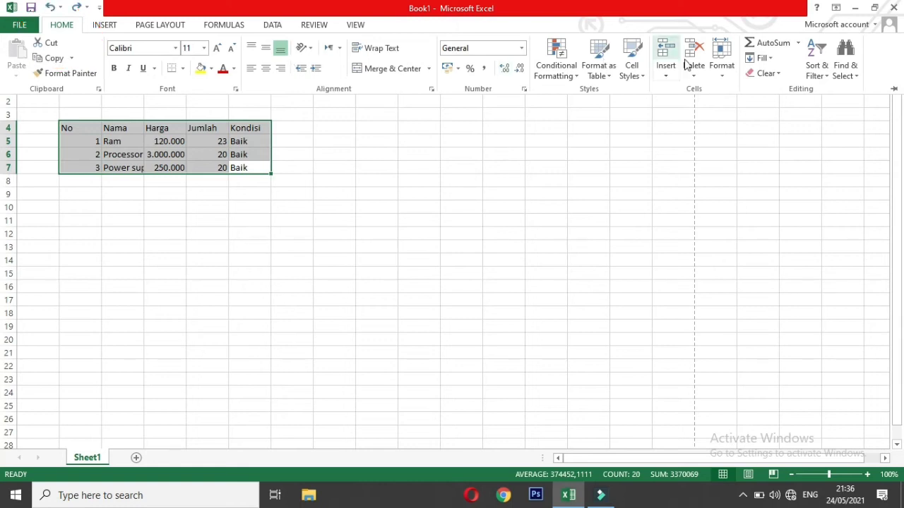
Apply AutoFit Column Width to the selected table and undo the change
click(725, 75)
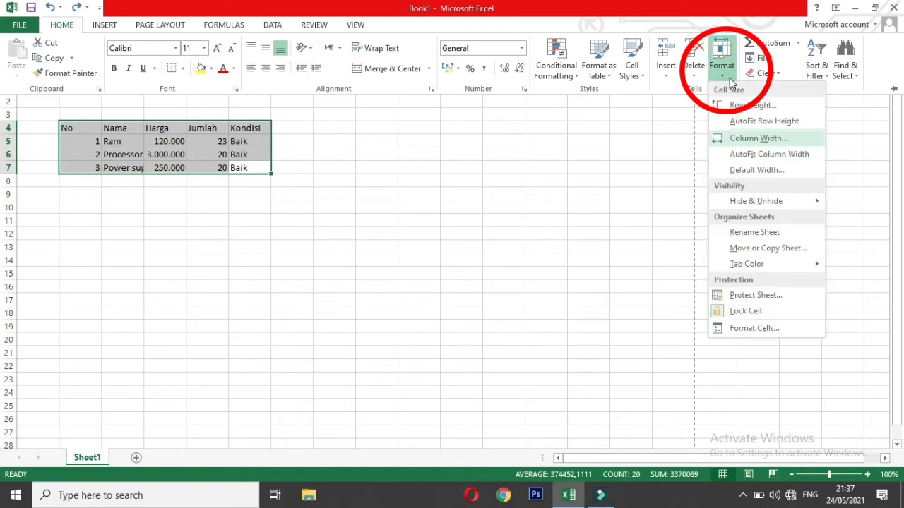
click(727, 78)
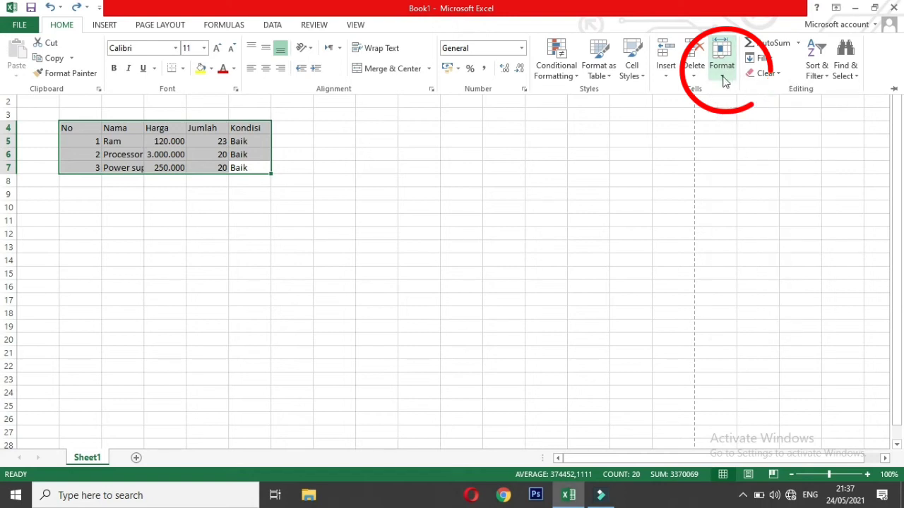
click(726, 78)
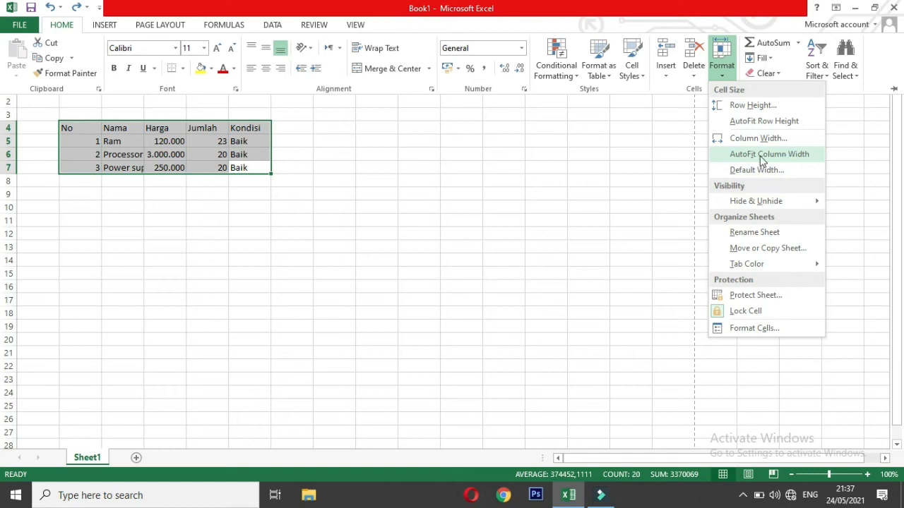
click(761, 154)
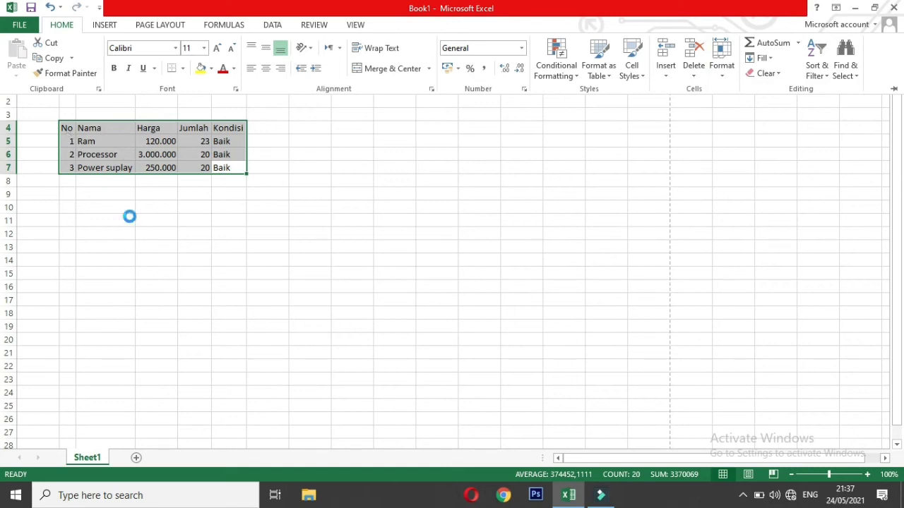
click(53, 9)
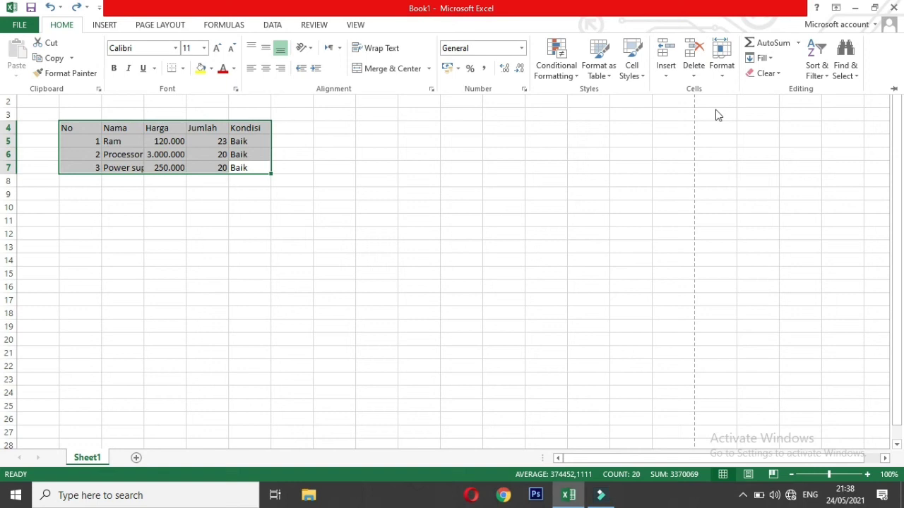
Fit the widths of columns B to F to the contents of the selected table with AutoFit Column Width
click(727, 81)
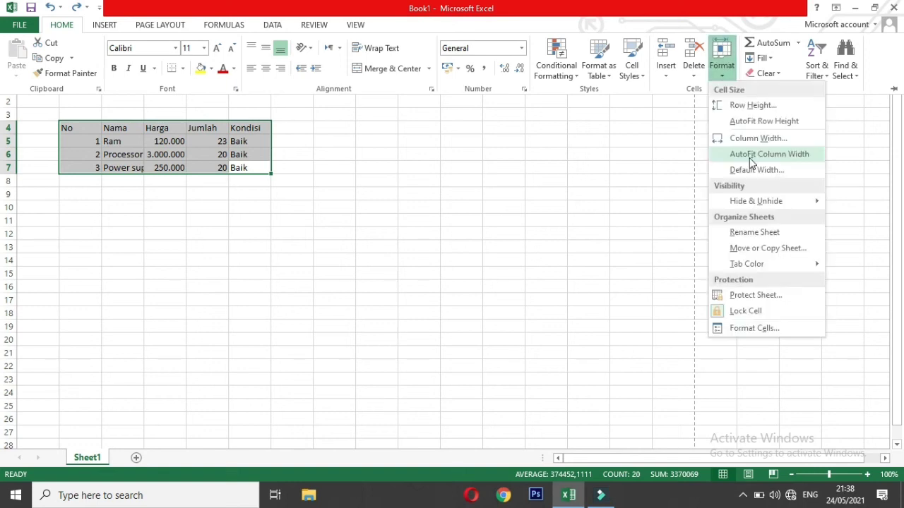
click(778, 154)
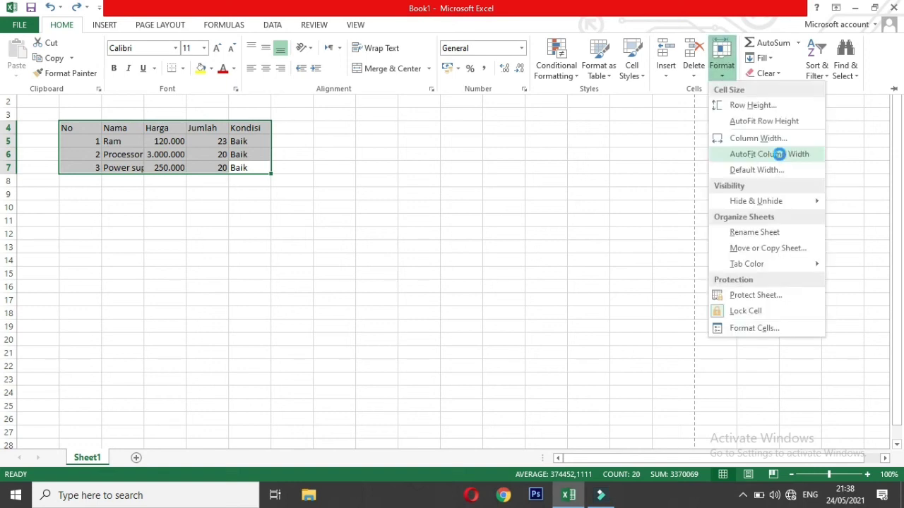